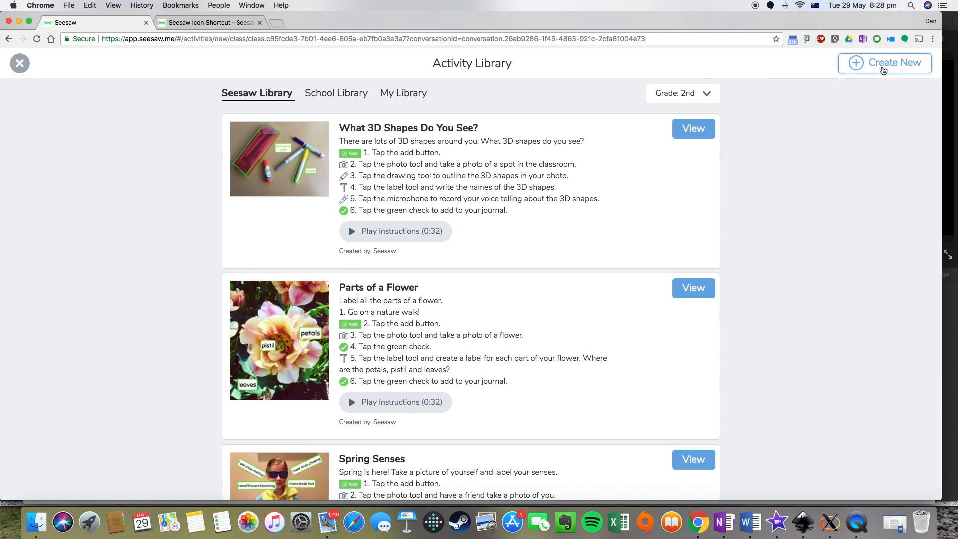
- Begin a brand-new activity with Create New from the 2nd-grade Activity Library
left_click(884, 66)
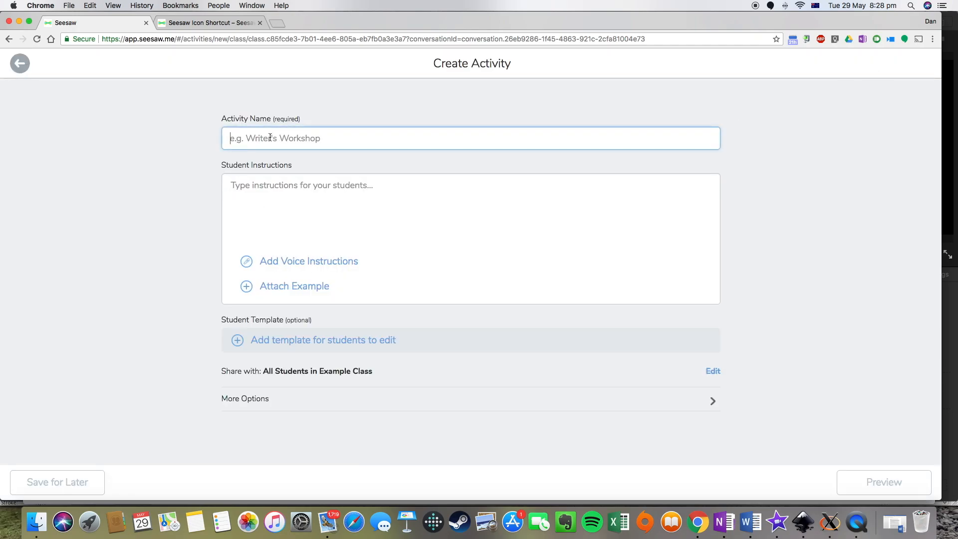
- Enter 'Book Review' as the activity name and move to Student Instructions
type("Book Review")
key("Tab")
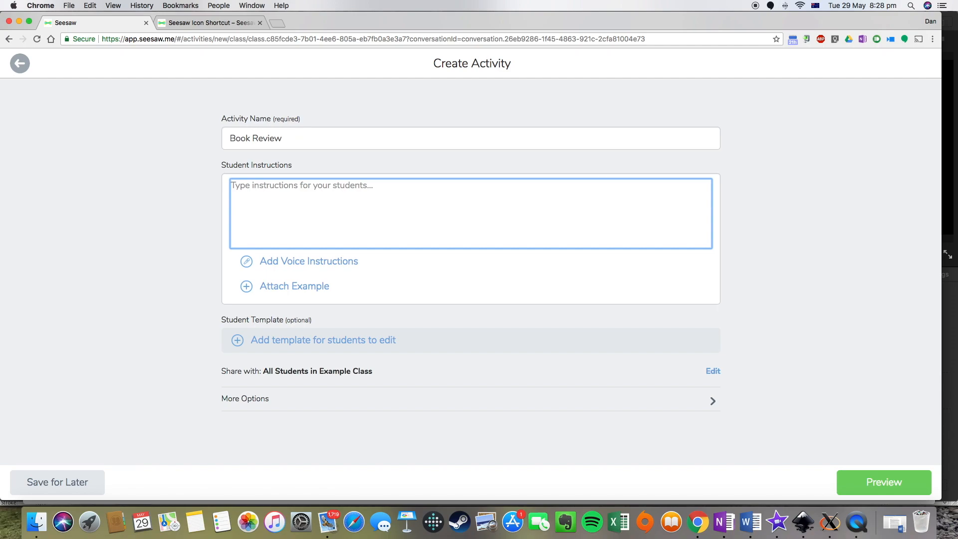
left_click(178, 24)
scroll(229, 319, "down", 3)
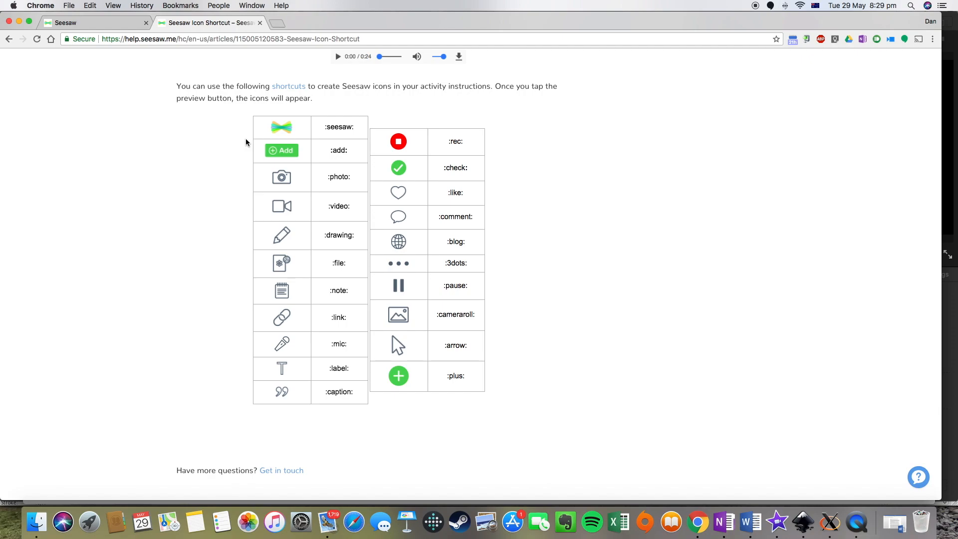
left_click(82, 25)
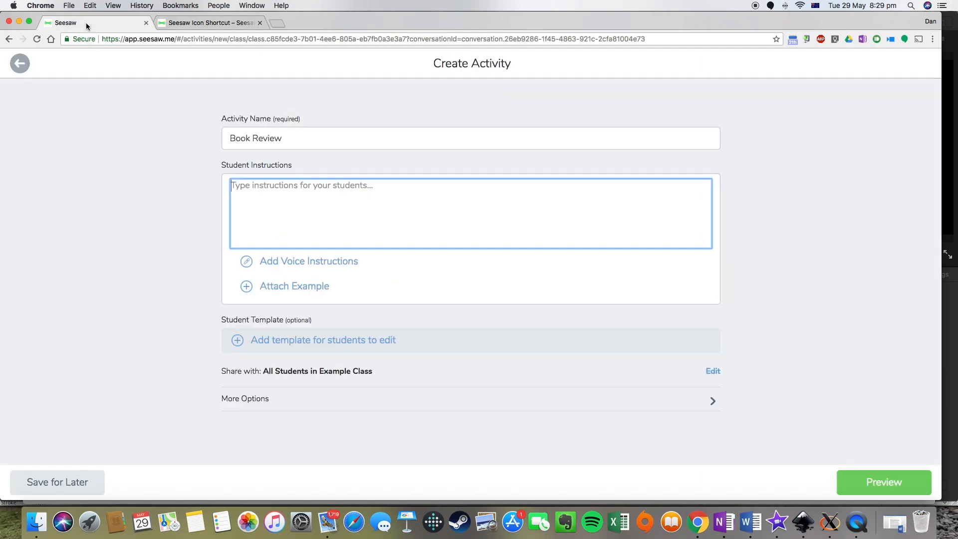
- Write instructions '1. Tap :add: button' and '2. Take a :photo: of your book', consulting the icon shortcut list
type("1. Ta")
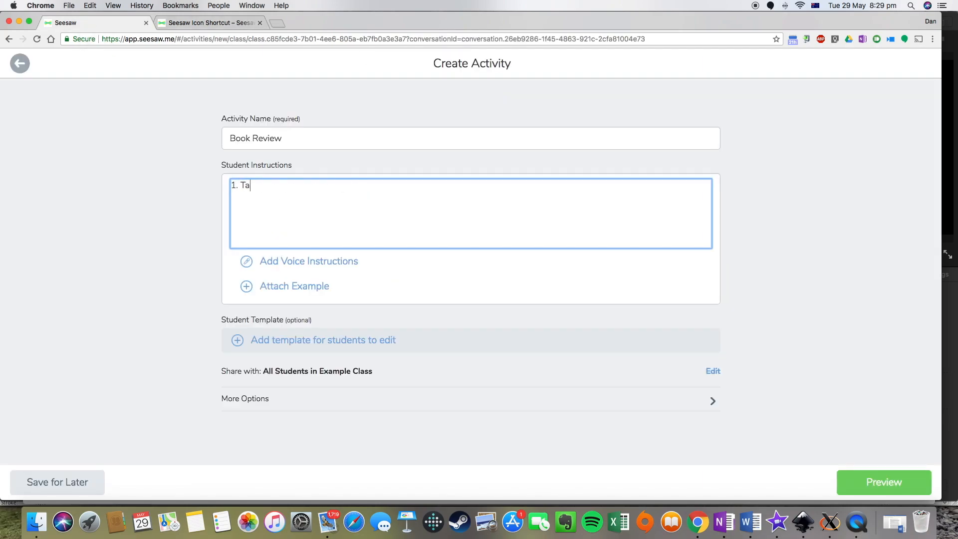
type("p :add: button")
key("Return")
type("2. Take a :photo:")
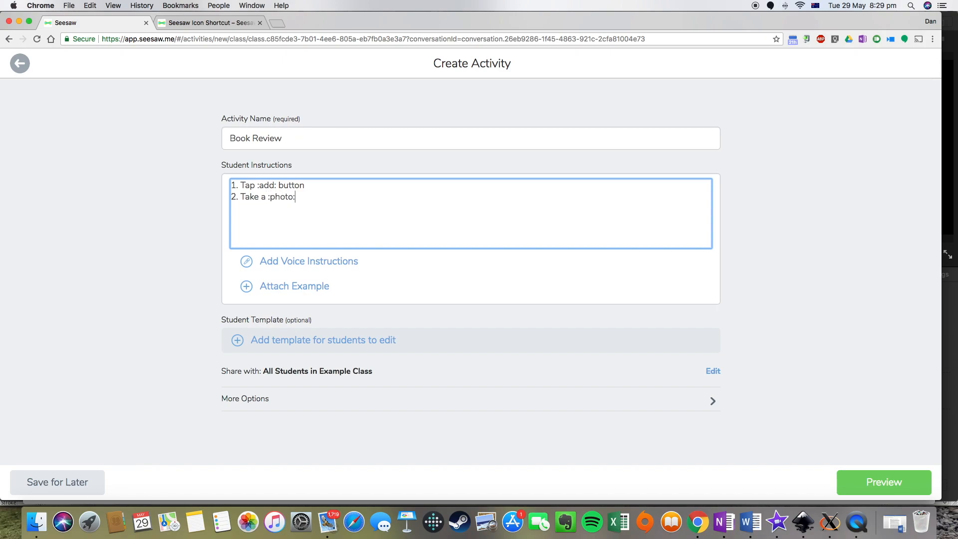
type(" of your book")
left_click(208, 25)
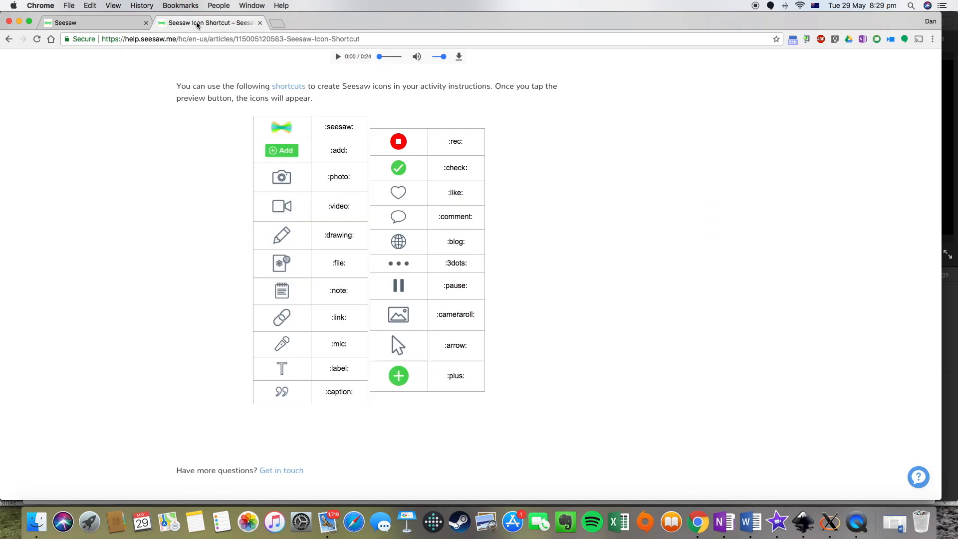
left_click(120, 26)
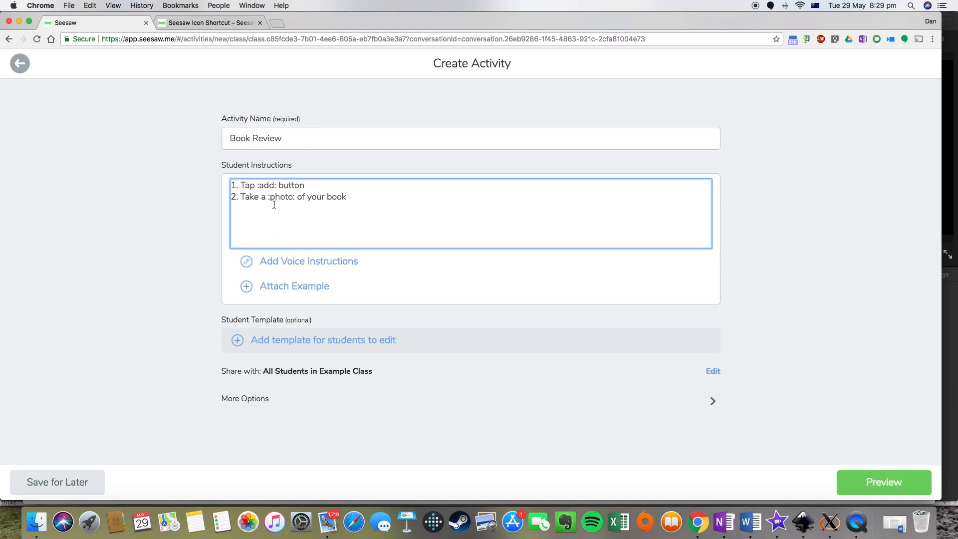
- Add '3. Tap the :mic: and discuss your thoughts and opinions of the book' and start '4. Tap the :check:'
key("Return")
type("3. Tap the :mic: and discuss your thoughts and op")
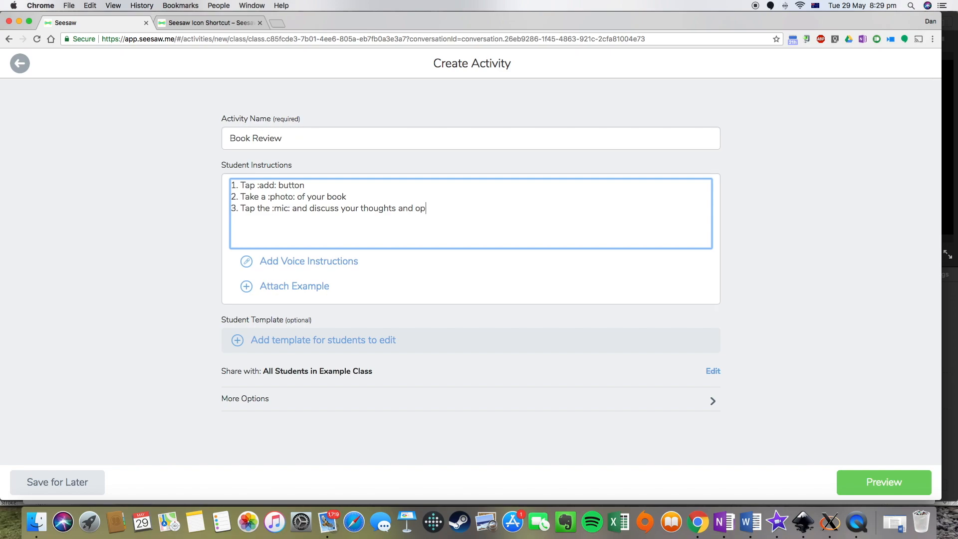
type("inions of the book ")
type("4. ")
type("Tap the ")
type(":check")
type(": to add ")
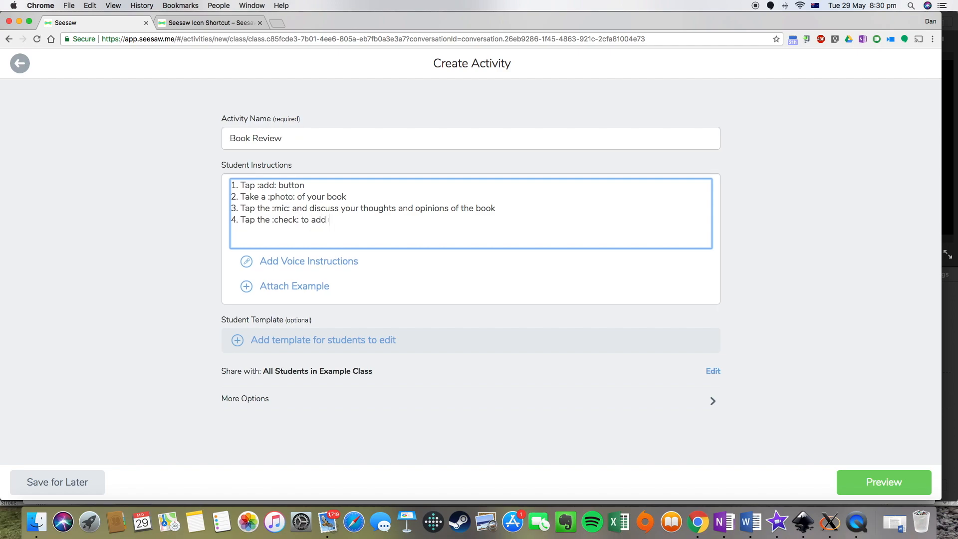
type("to your journal")
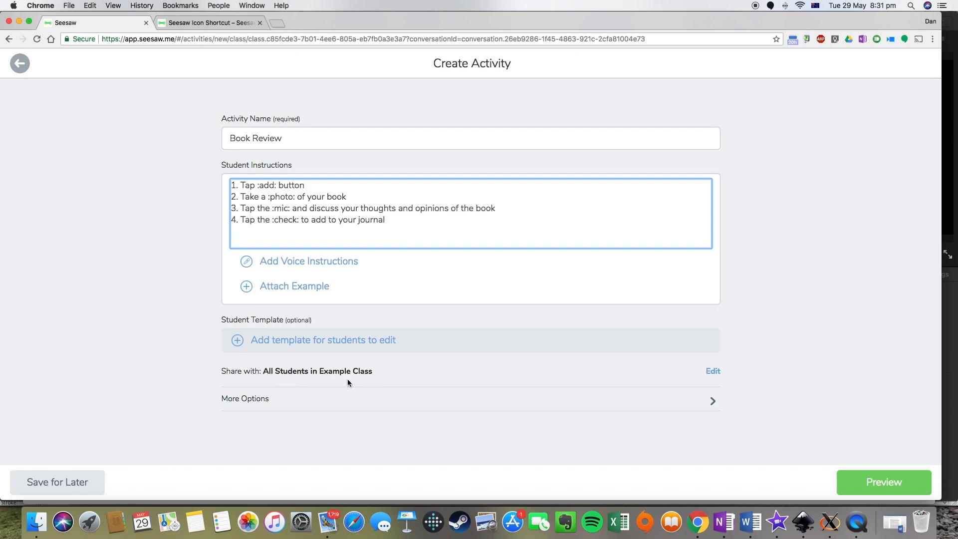
- Confirm sharing with all students in Example Class and expand More Options
left_click(713, 371)
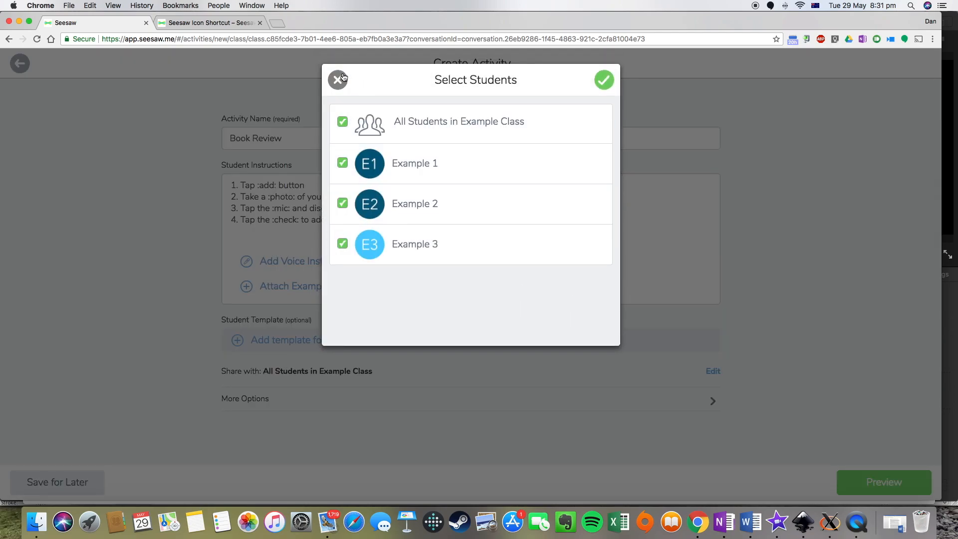
left_click(612, 81)
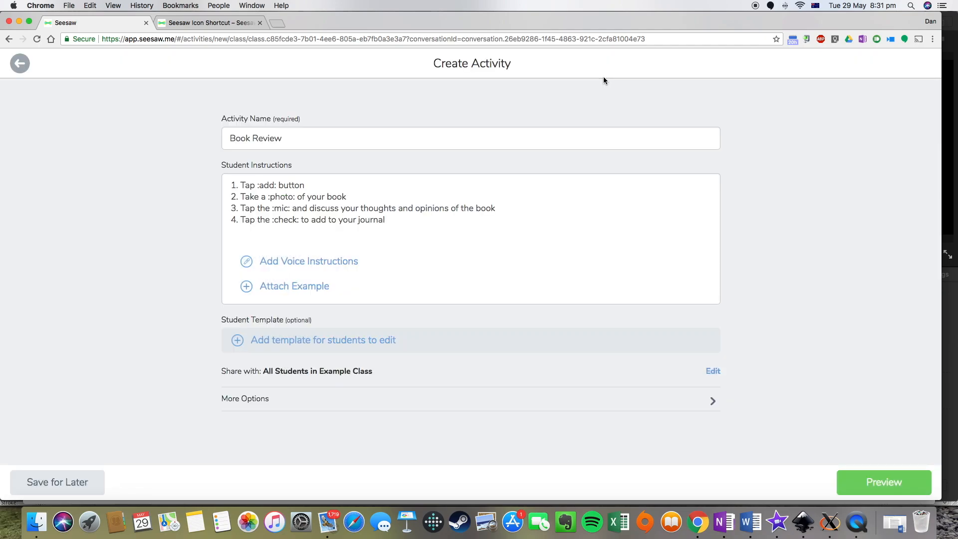
left_click(256, 399)
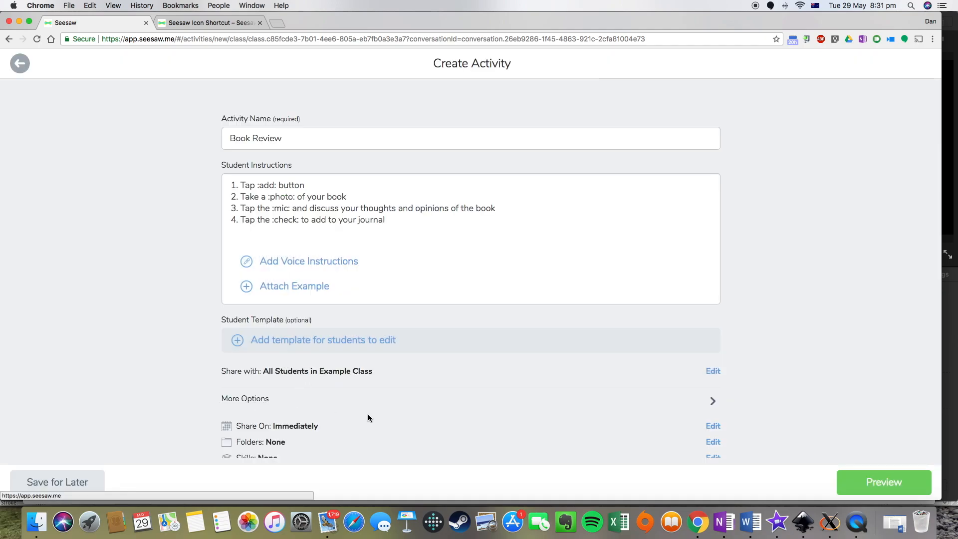
scroll(370, 416, "down", 2)
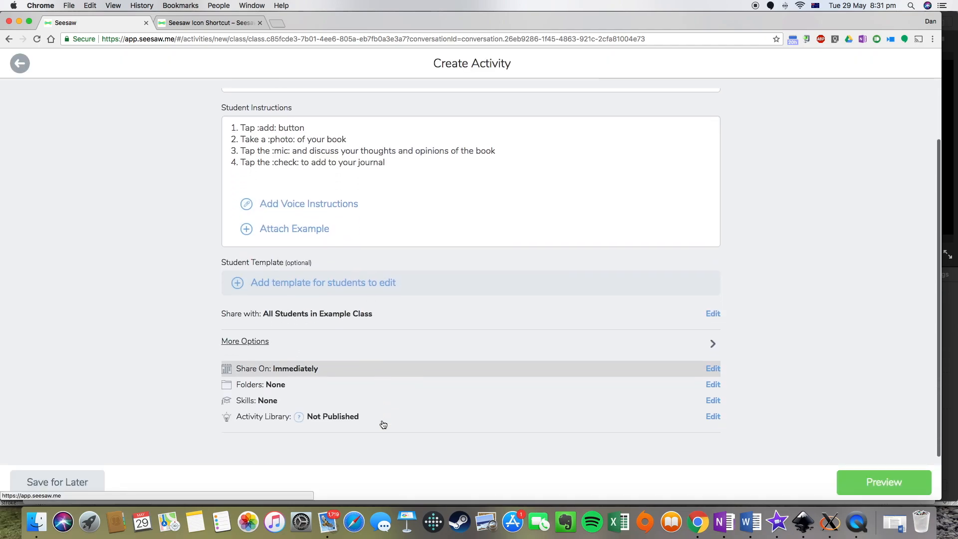
- Review the Share On schedule and close it, keeping sharing set to Immediately
left_click(290, 372)
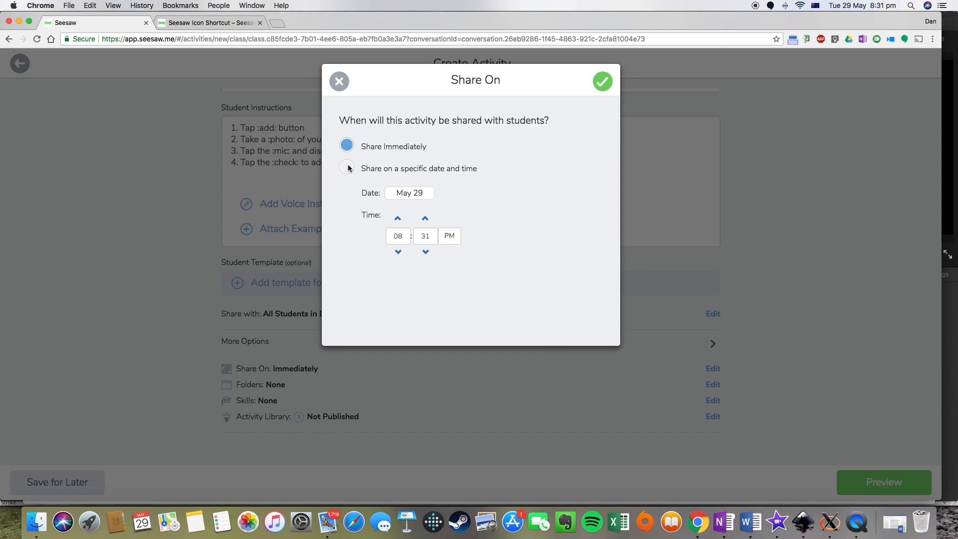
left_click(340, 81)
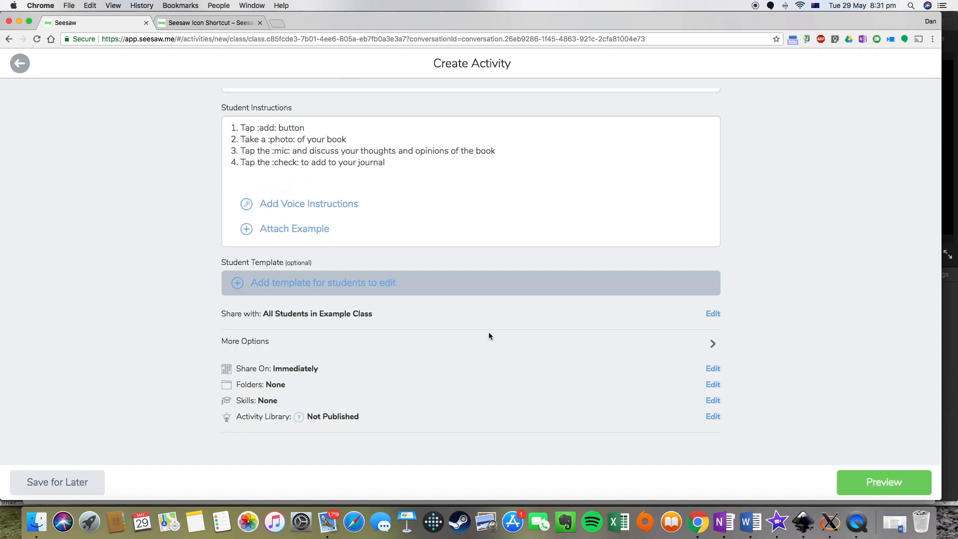
- Put the activity in the Reading folder and recheck the folder selection
left_click(279, 386)
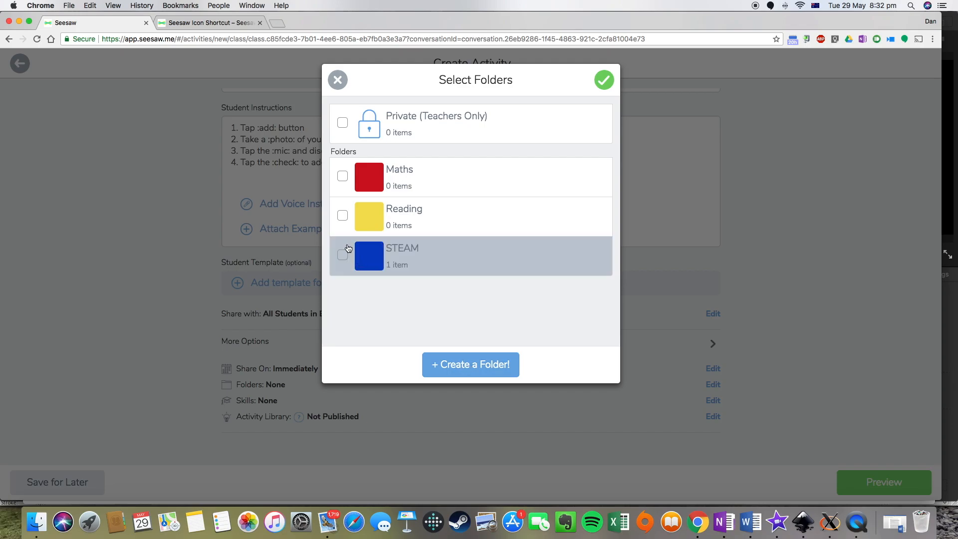
left_click(343, 215)
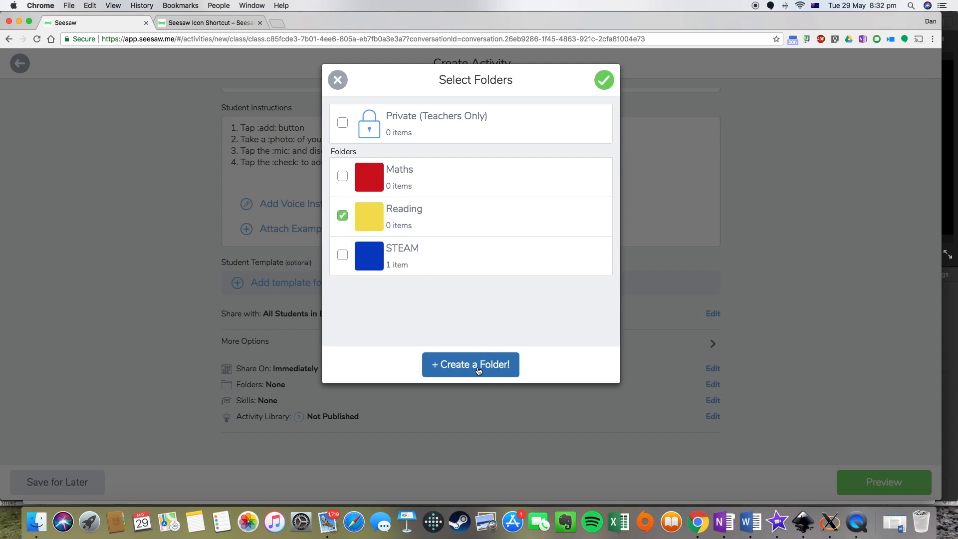
left_click(605, 80)
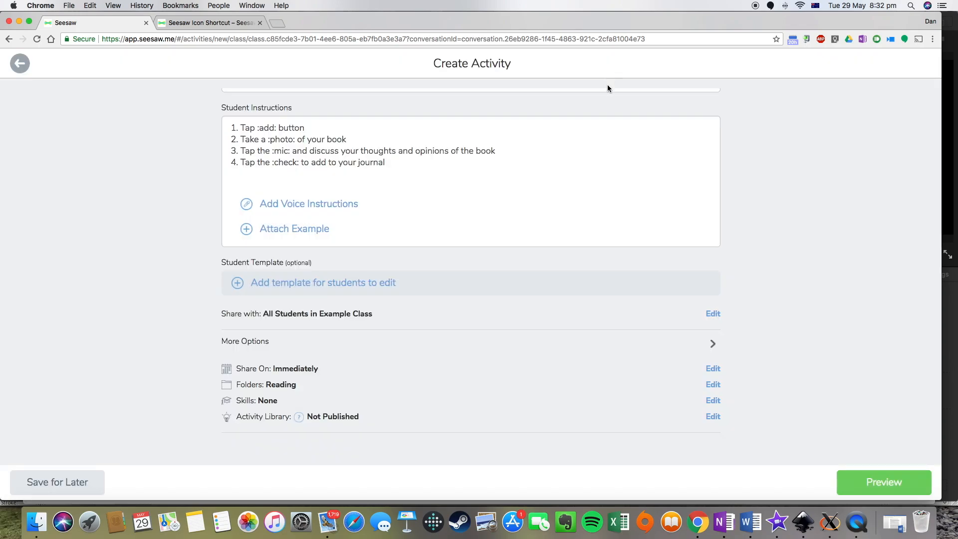
left_click(281, 388)
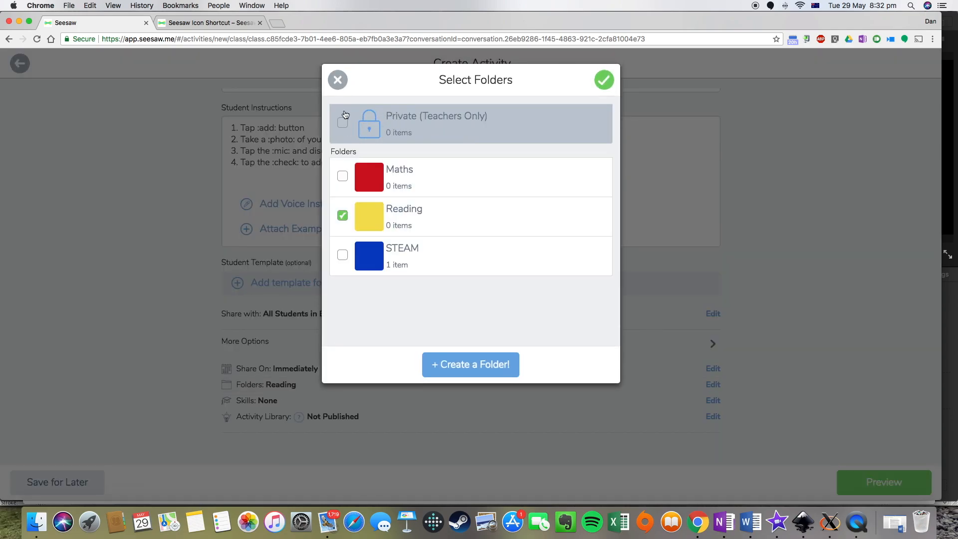
left_click(336, 81)
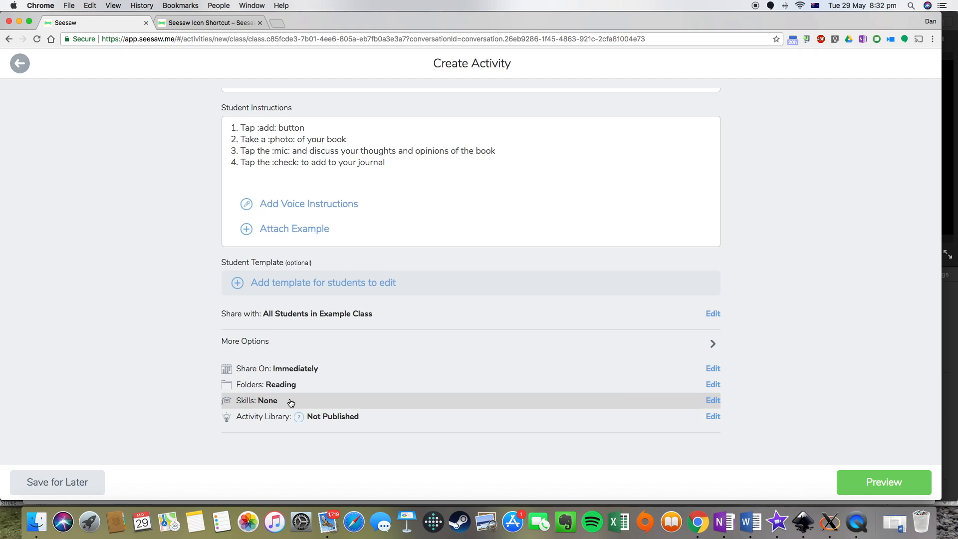
- Tag the activity with the Book Review (RL1) skill
left_click(273, 402)
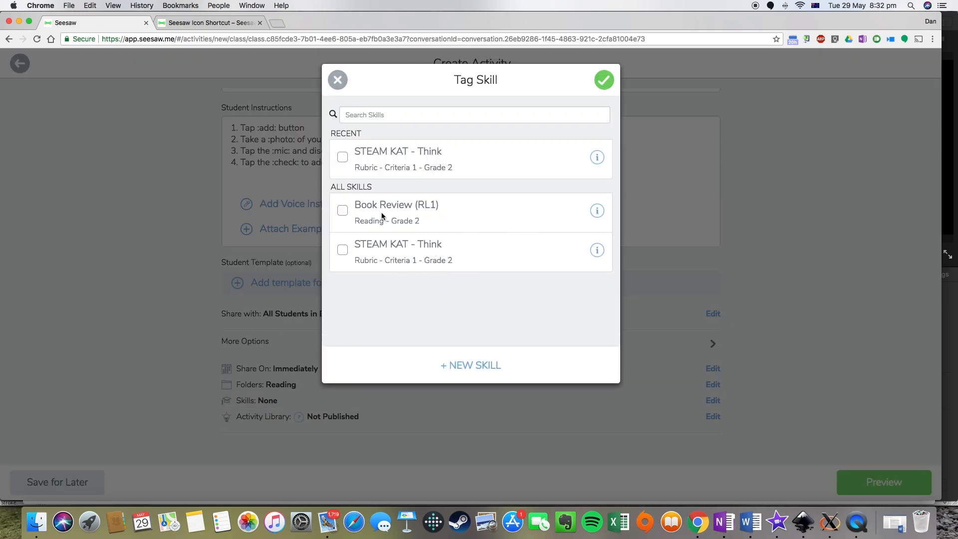
left_click(344, 212)
left_click(603, 82)
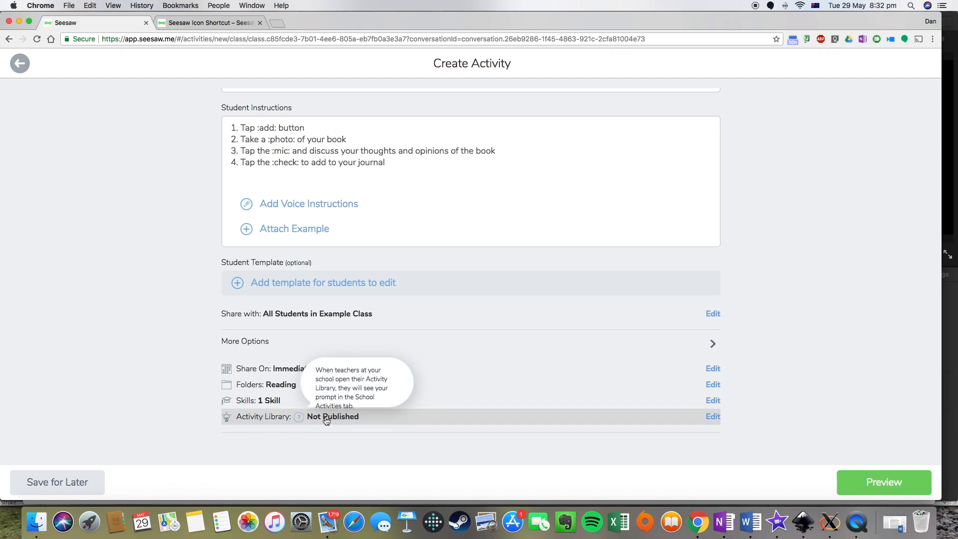
- Publish Book Review to the School Activities Library for 2nd grade, then preview it
left_click(353, 421)
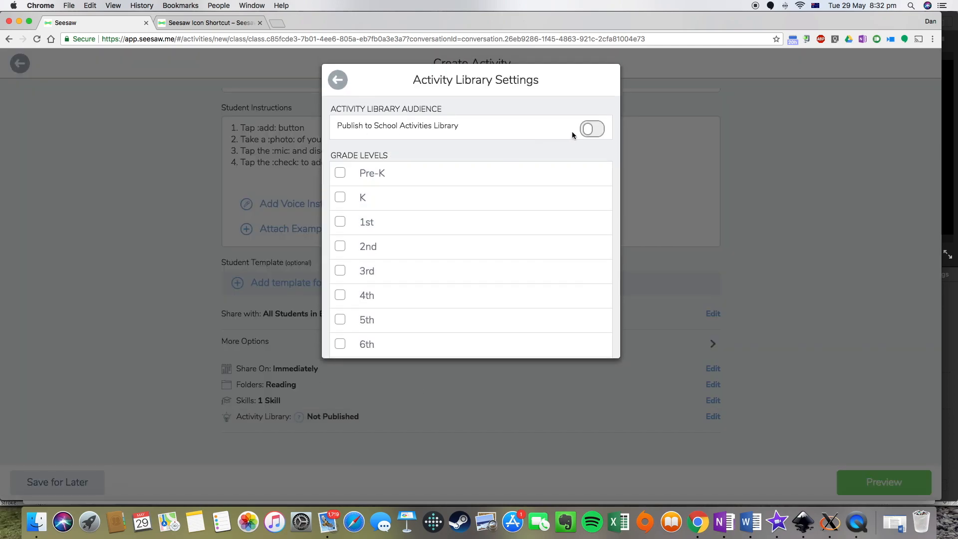
left_click(592, 128)
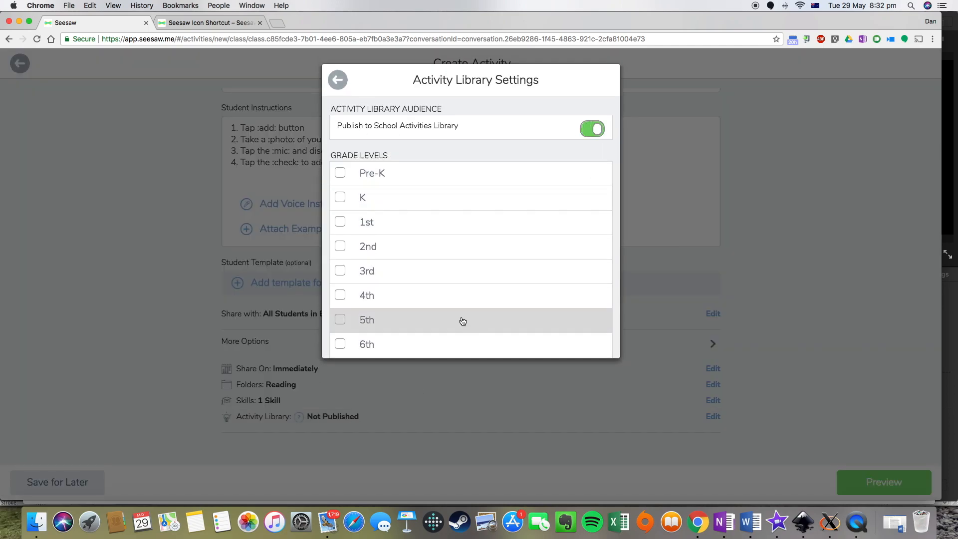
scroll(460, 321, "down", 2)
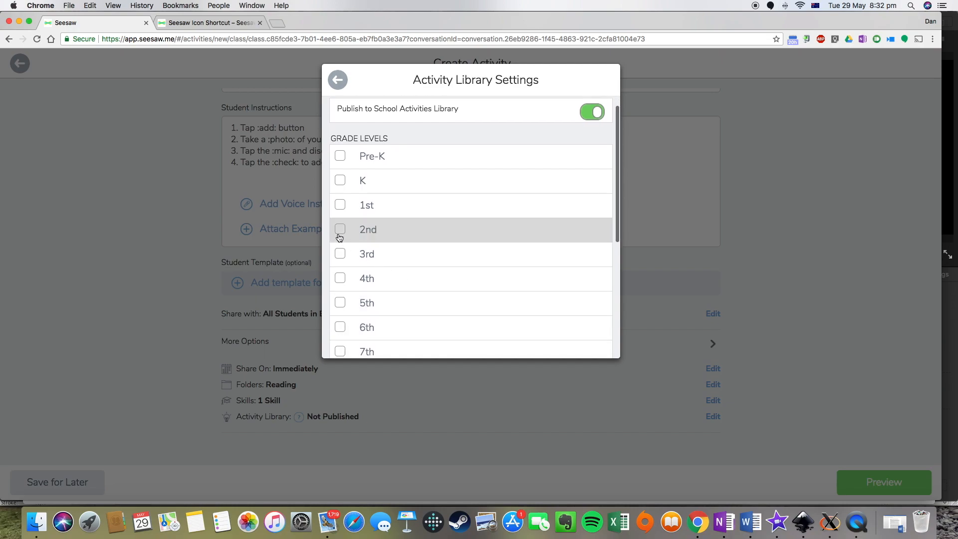
scroll(342, 233, "down", 6)
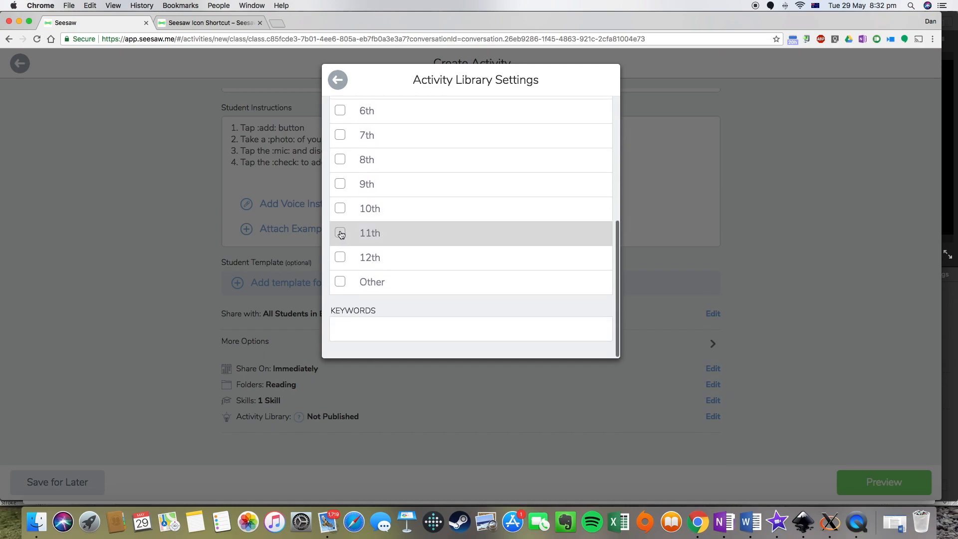
scroll(342, 234, "up", 8)
left_click(341, 246)
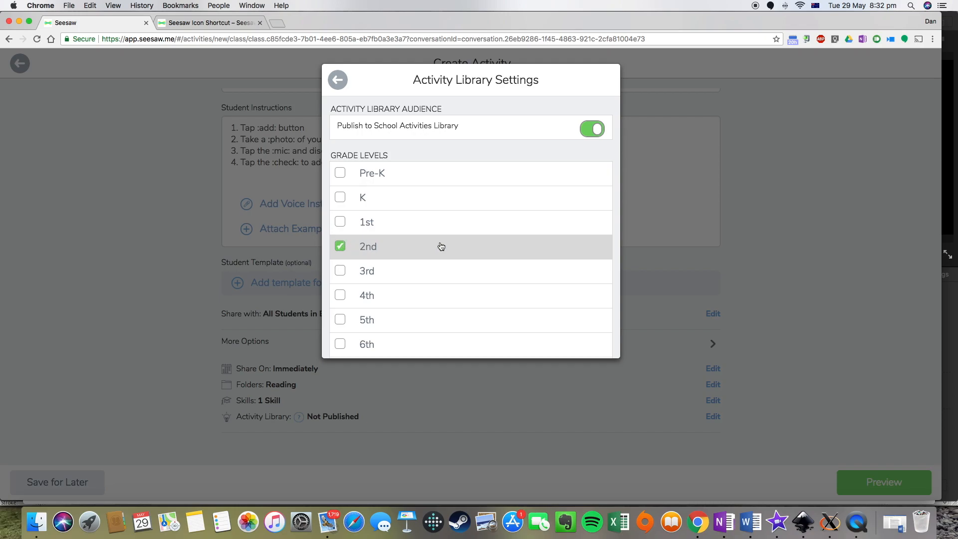
scroll(460, 248, "down", 5)
scroll(460, 248, "down", 3)
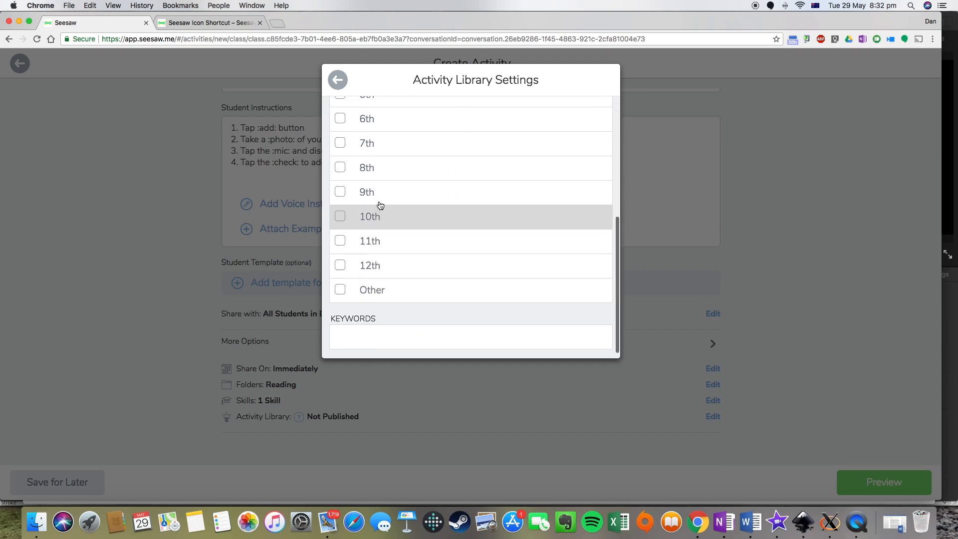
scroll(381, 208, "up", 10)
left_click(338, 81)
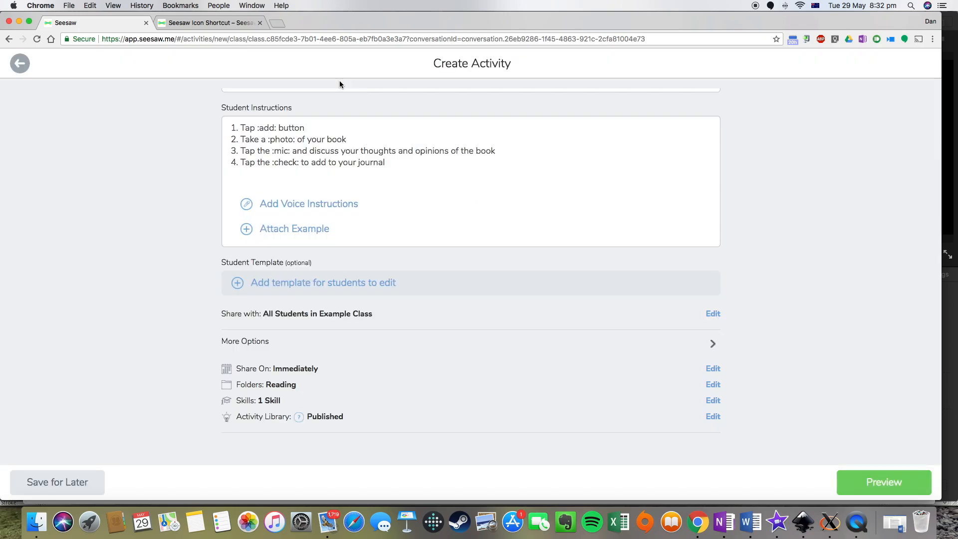
left_click(880, 482)
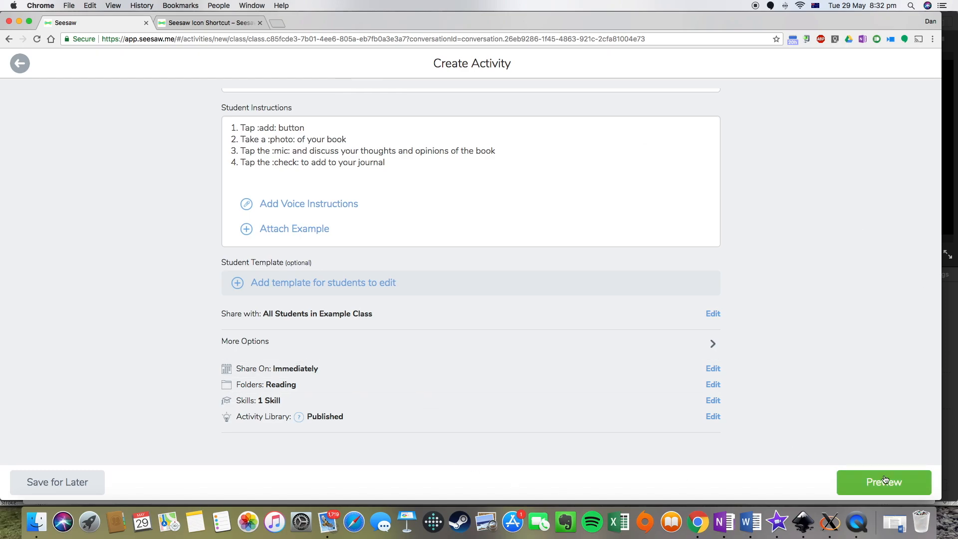